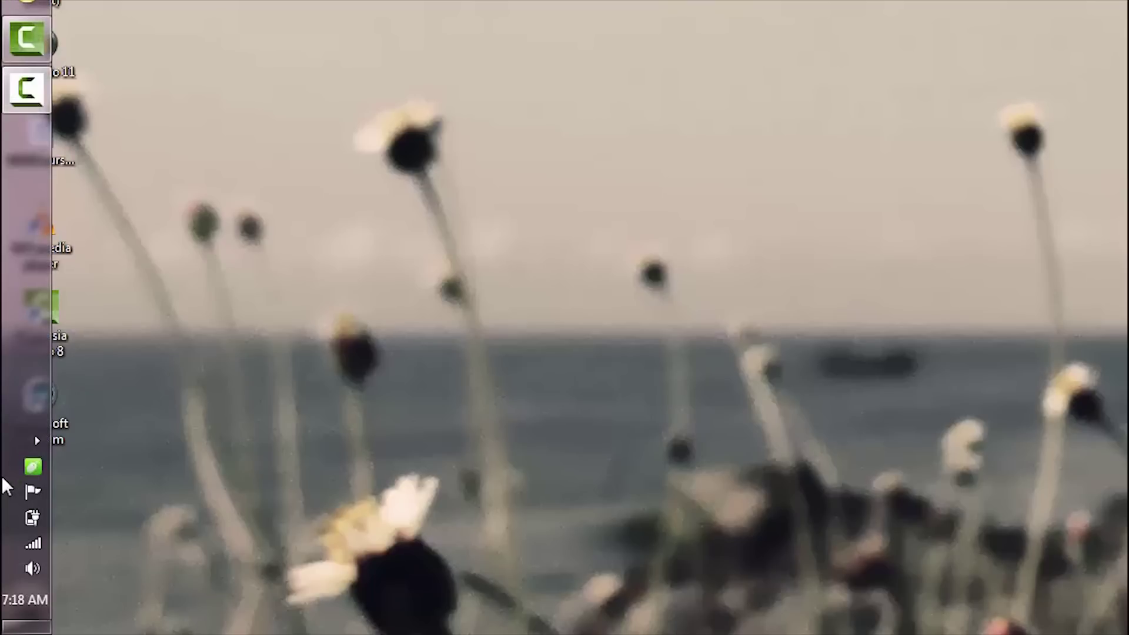
# - Bring up the master speaker volume slider from the notification area
pyautogui.click(37, 443)
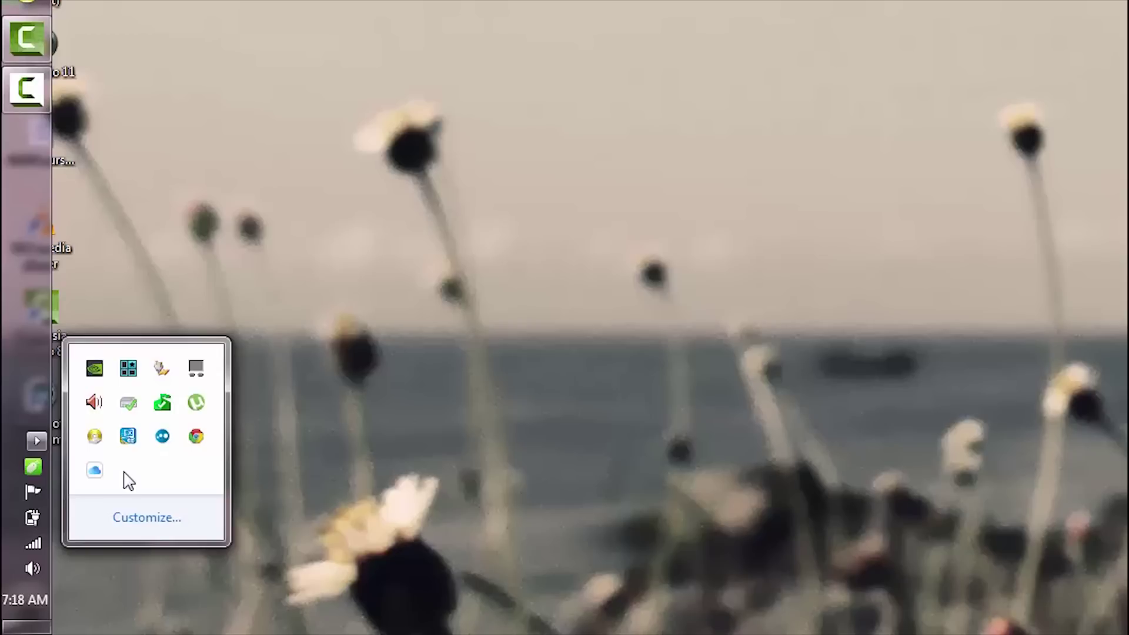
pyautogui.click(33, 569)
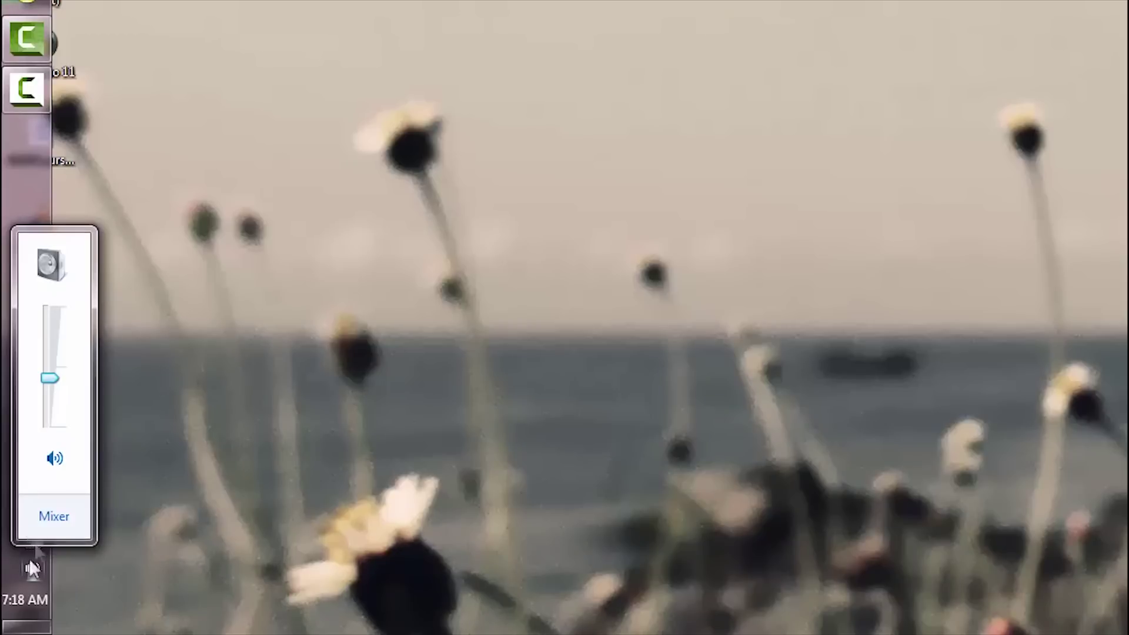
# - Get from the Volume Mixer into the Sound settings and show its Recording devices list
pyautogui.click(53, 516)
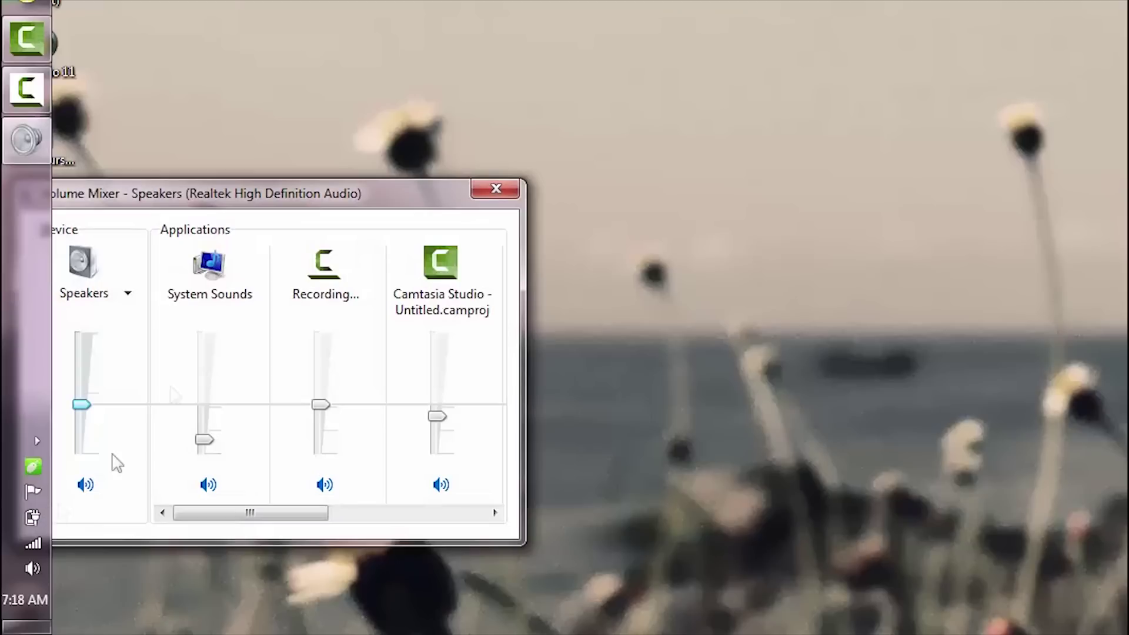
pyautogui.moveTo(253, 201); pyautogui.dragTo(381, 209)
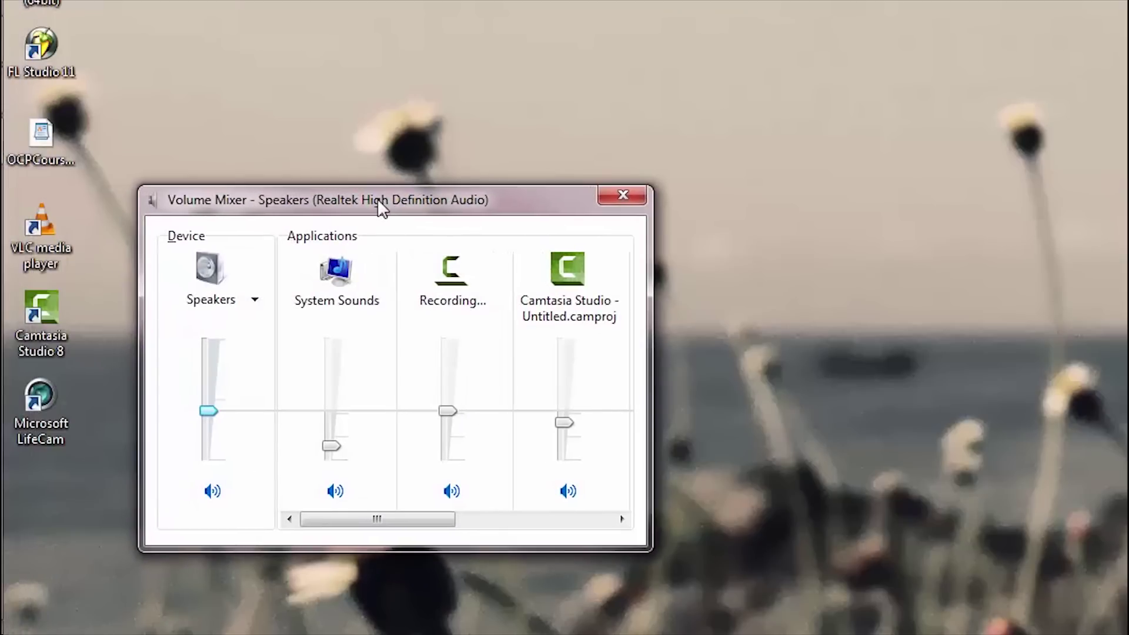
pyautogui.click(337, 272)
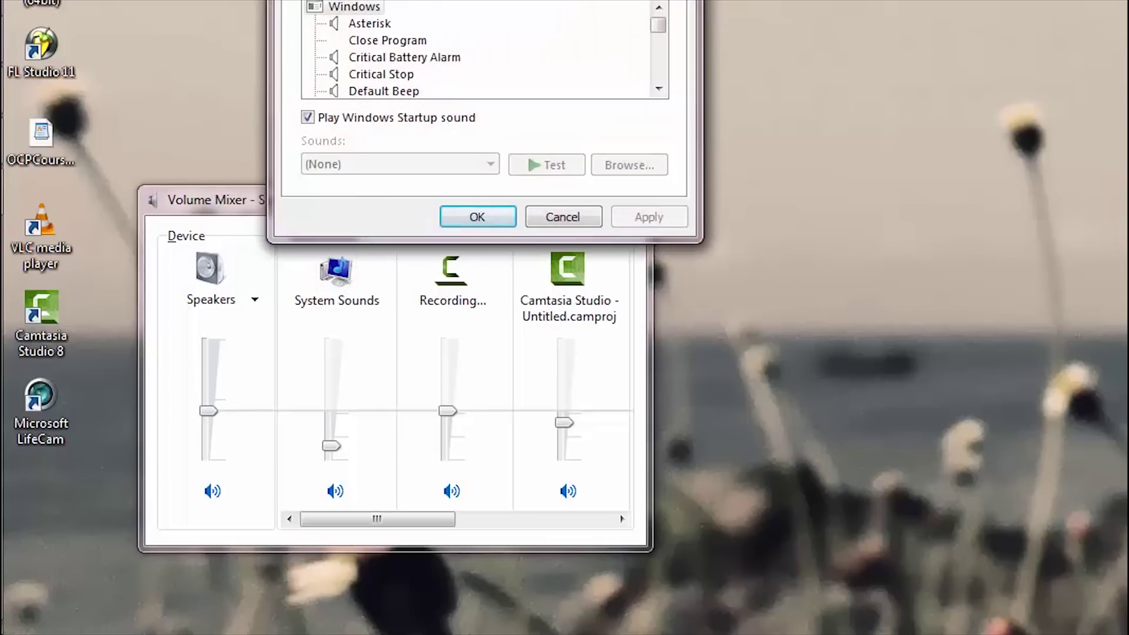
pyautogui.moveTo(403, 0)
pyautogui.mouseDown()
pyautogui.moveTo(362, 176)
pyautogui.moveTo(290, 161)
pyautogui.mouseUp()
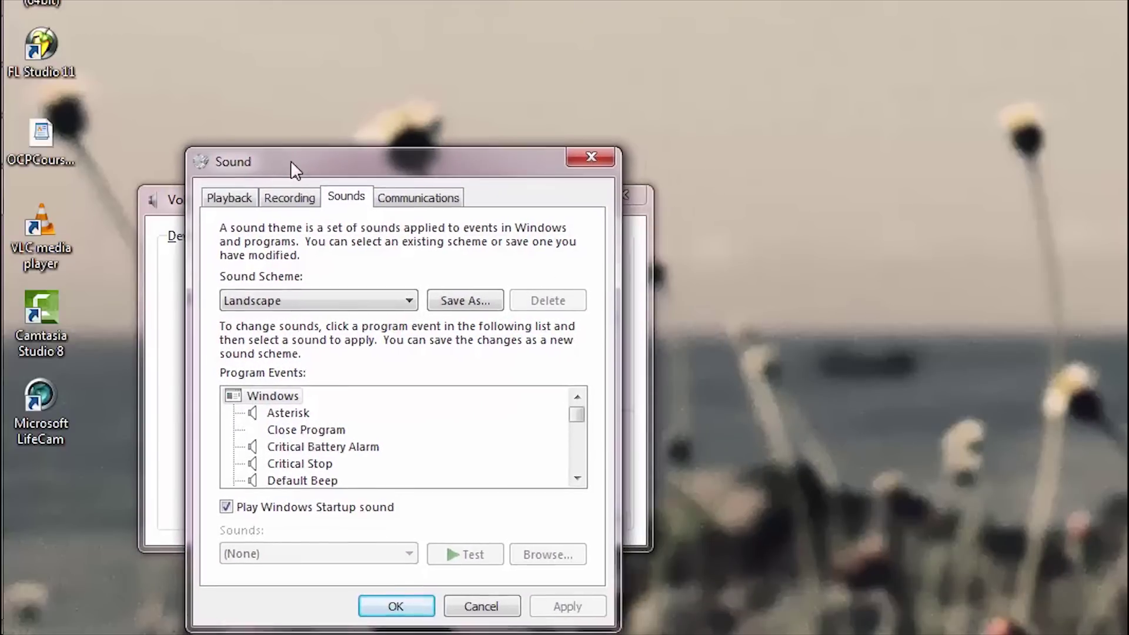
pyautogui.click(292, 198)
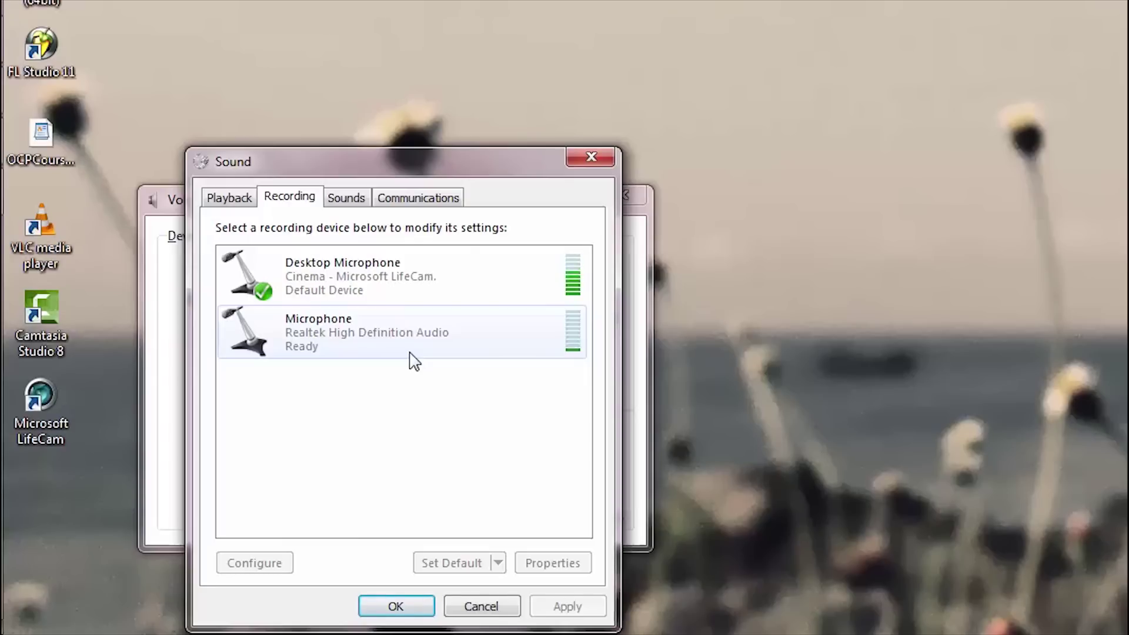
pyautogui.moveTo(23, 452)
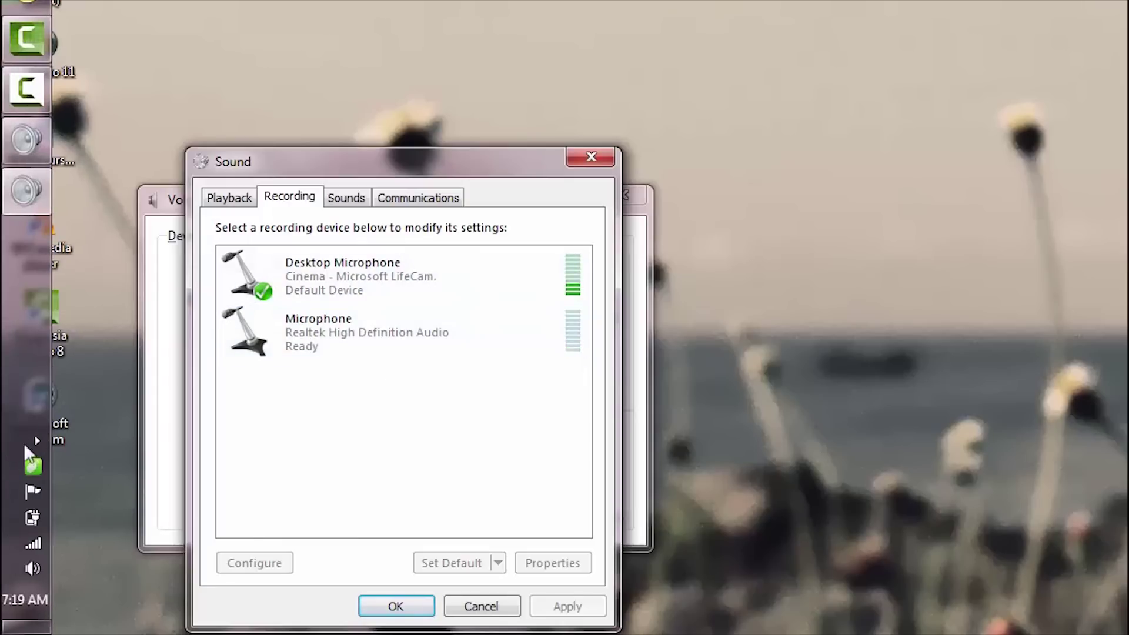
# - Peek at the hidden tray icons twice while the Recording devices list stays shown
pyautogui.click(36, 439)
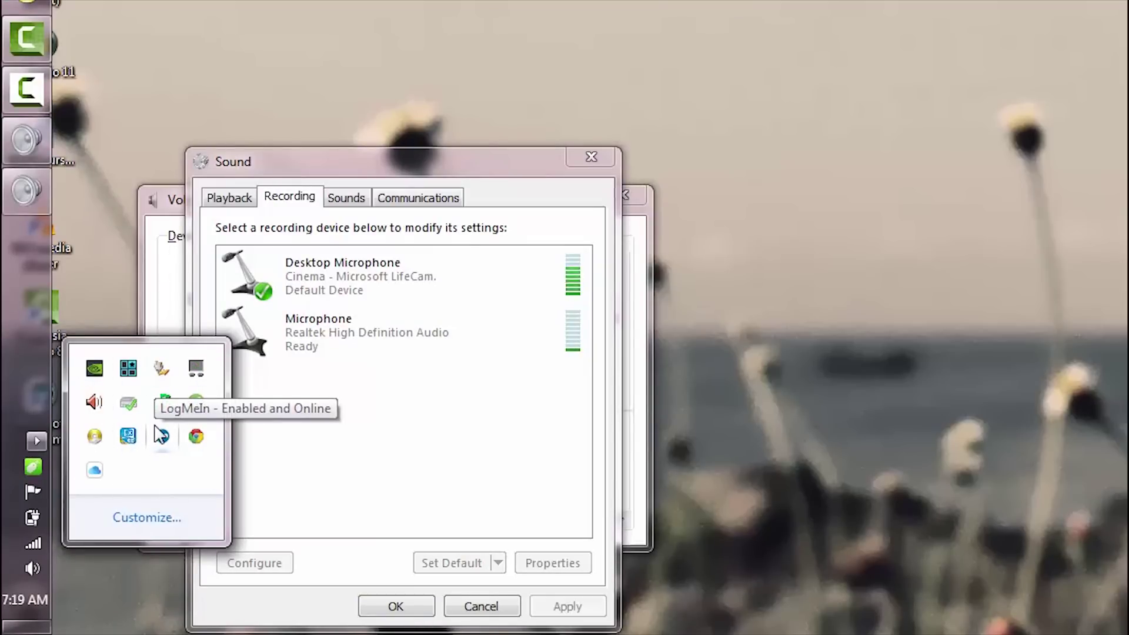
pyautogui.click(291, 453)
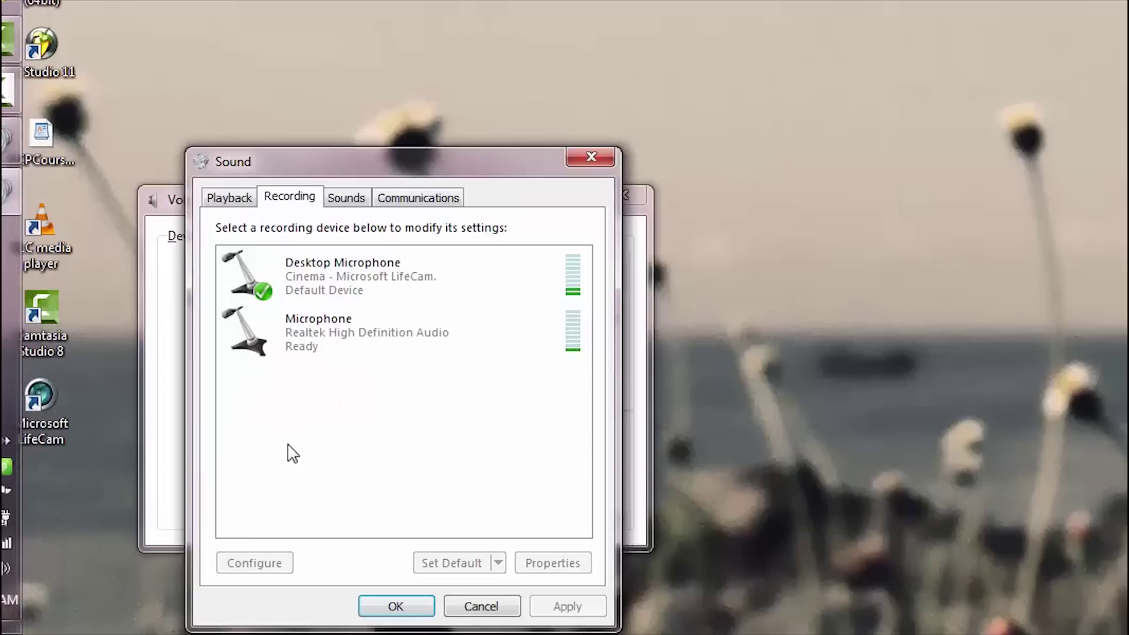
pyautogui.click(37, 438)
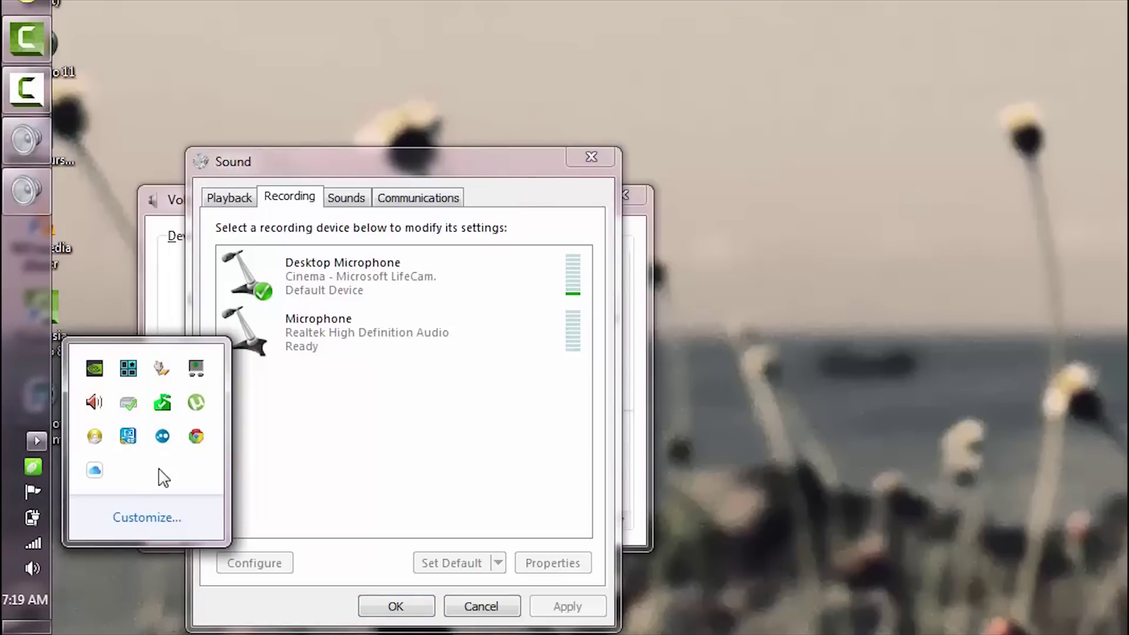
pyautogui.click(293, 473)
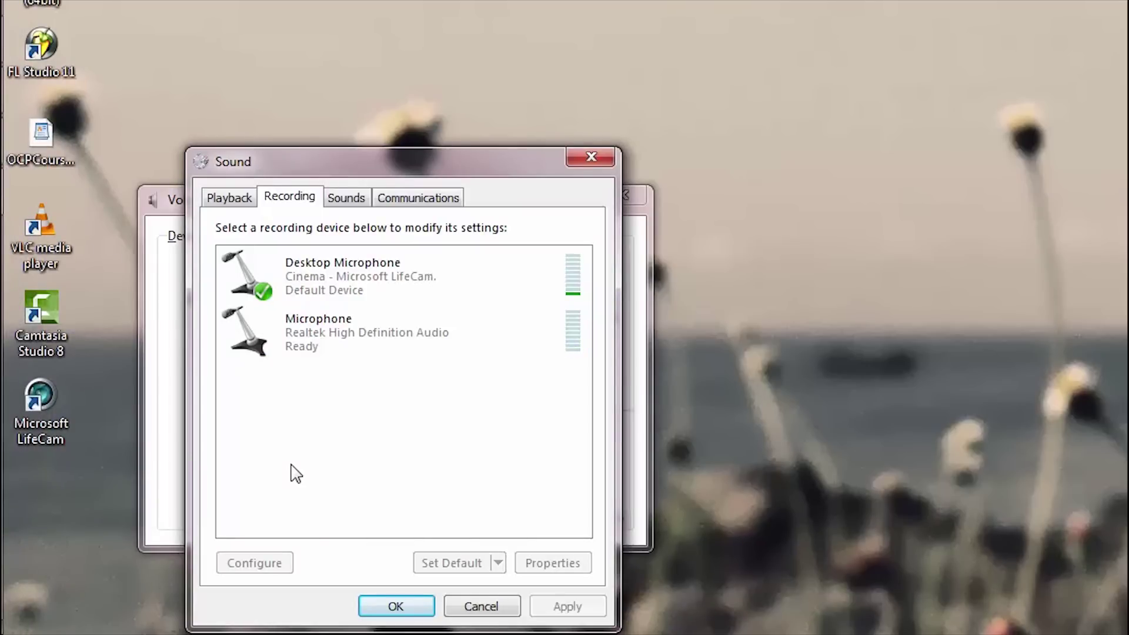
# - Select the Realtek Microphone as the device to adjust and go to its Properties
pyautogui.click(359, 292)
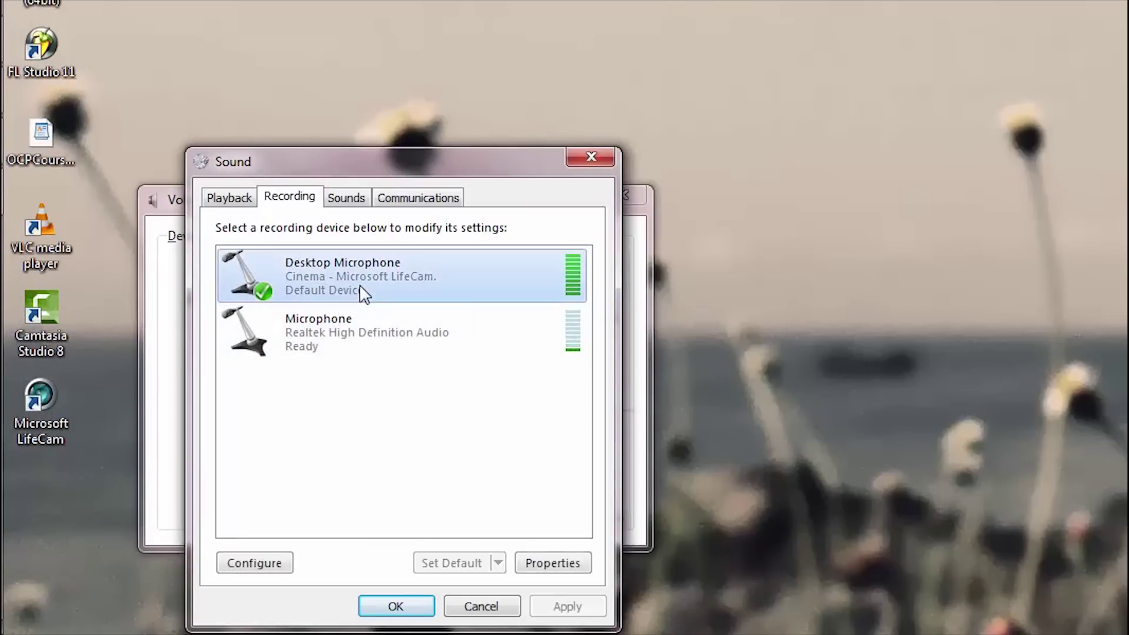
pyautogui.click(360, 347)
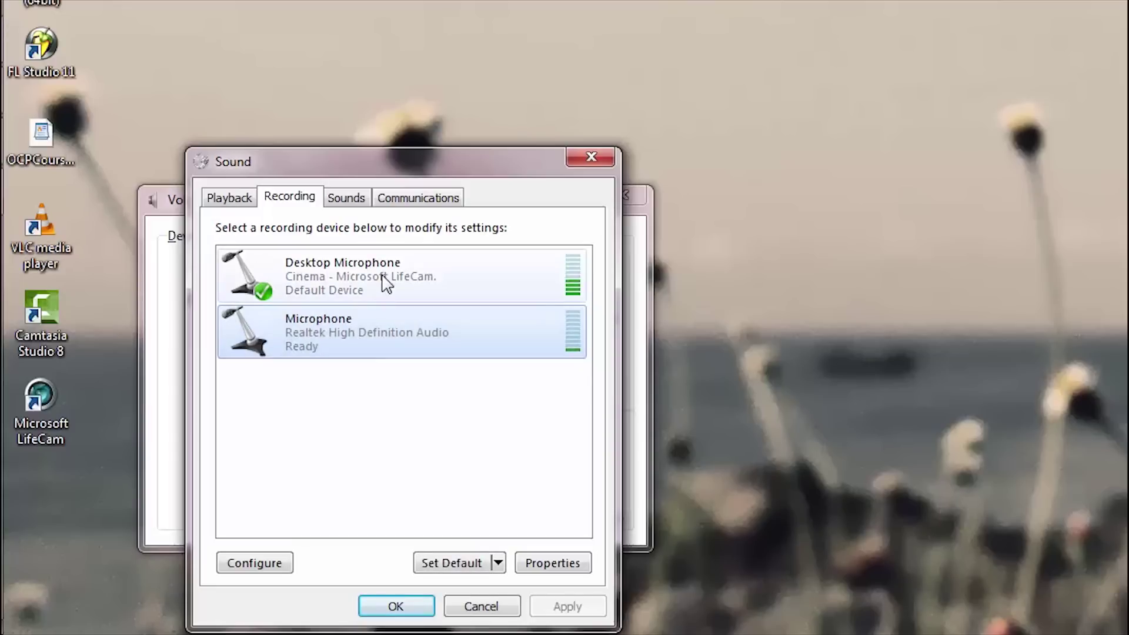
pyautogui.click(388, 280)
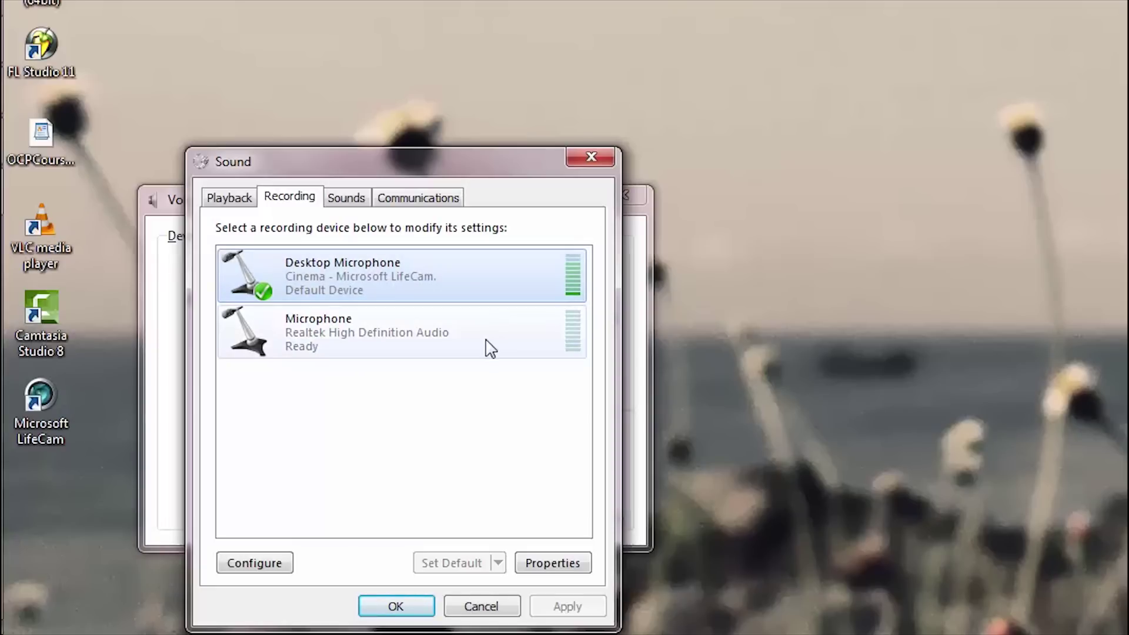
pyautogui.click(501, 347)
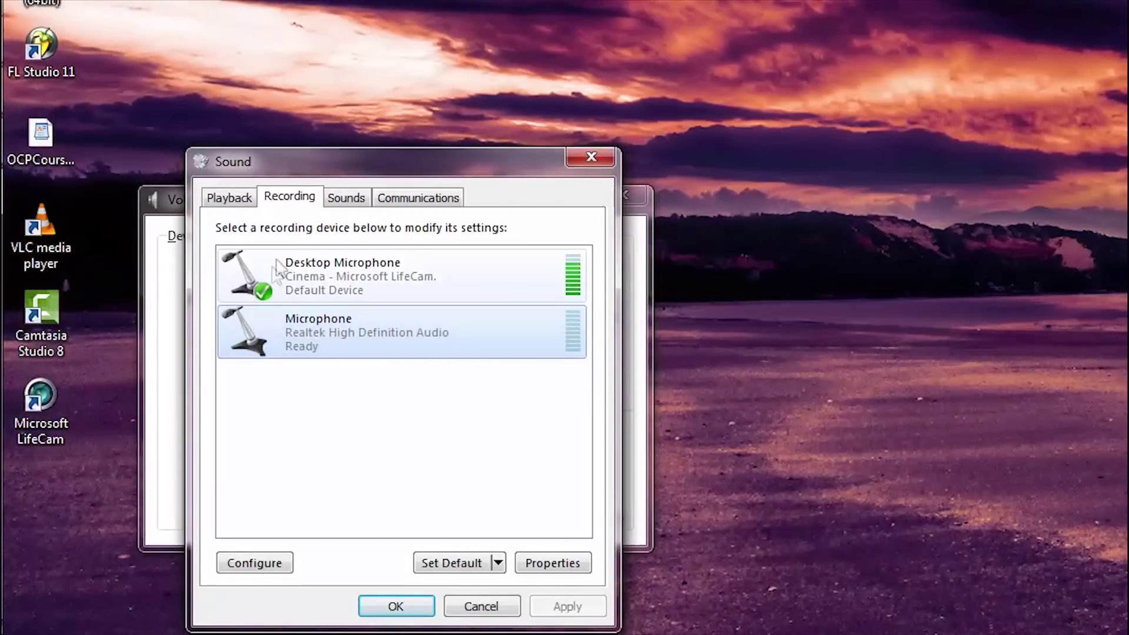
pyautogui.click(286, 278)
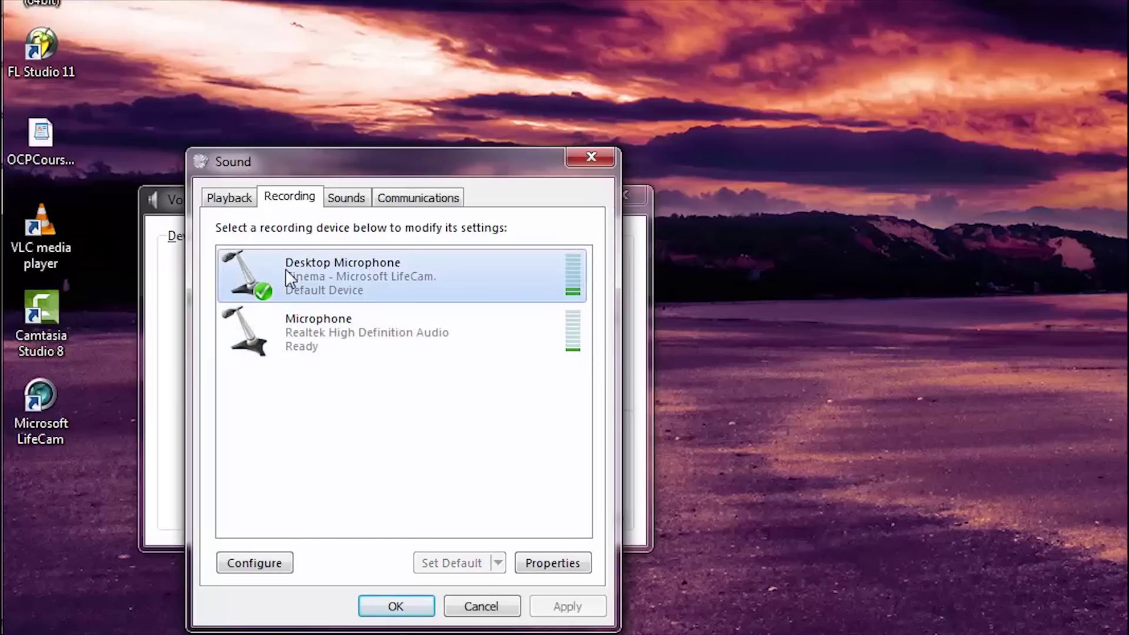
pyautogui.click(326, 336)
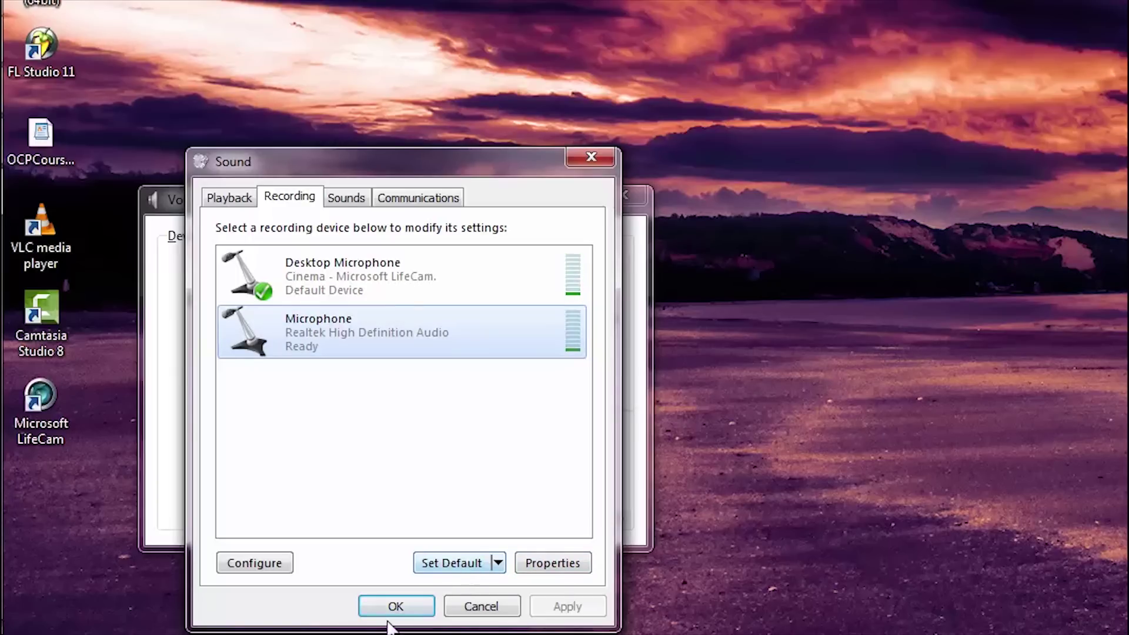
pyautogui.click(562, 567)
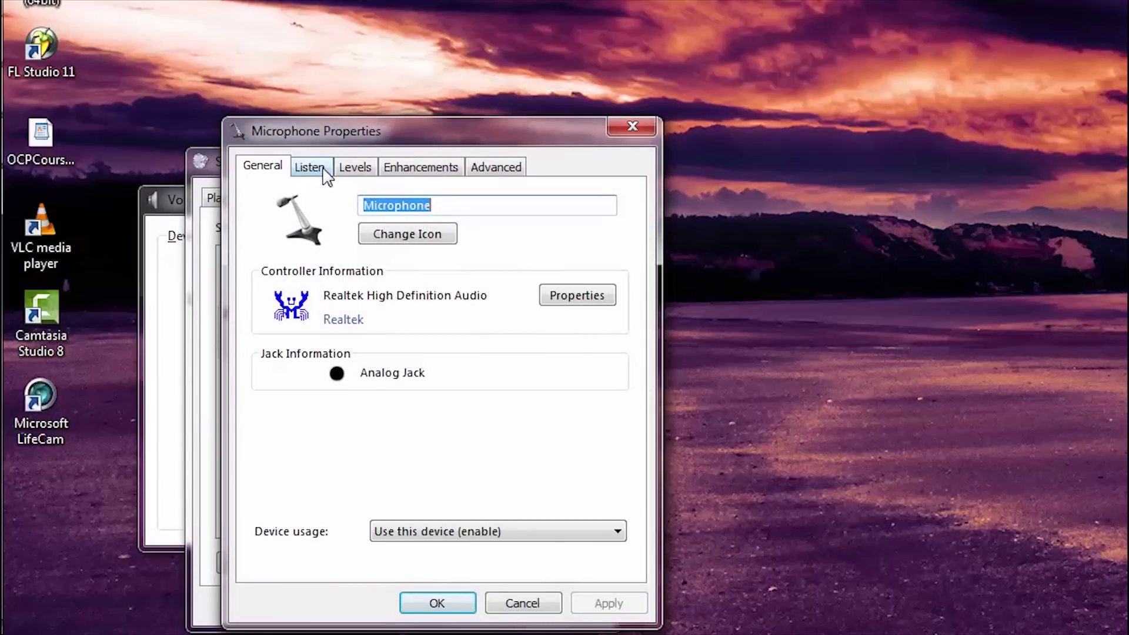
# - Review the Microphone level at 100 and boost at +10.0 dB on the Levels page
pyautogui.click(354, 170)
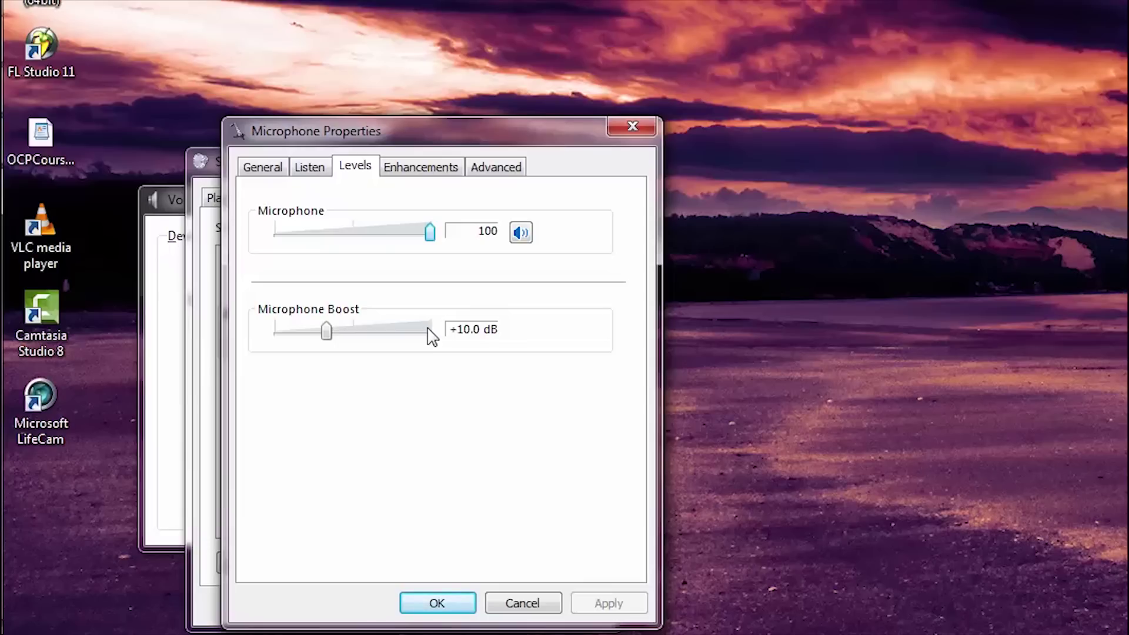
# - Close the Microphone properties, glance at Playback and Communications, then OK the Sound settings
pyautogui.press('Return')
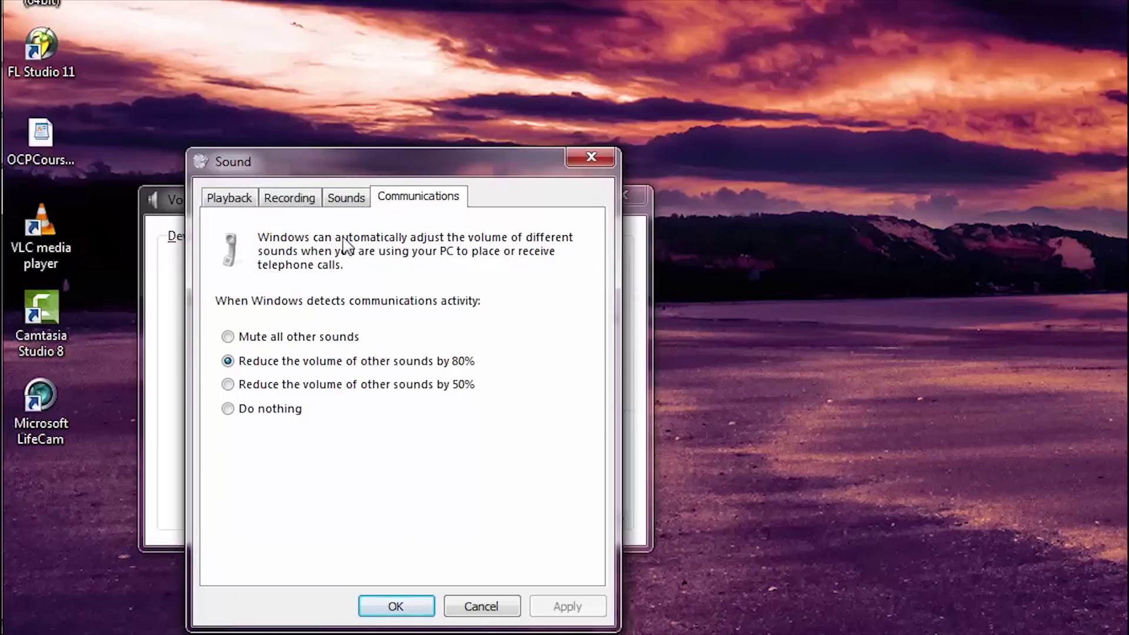
pyautogui.click(229, 199)
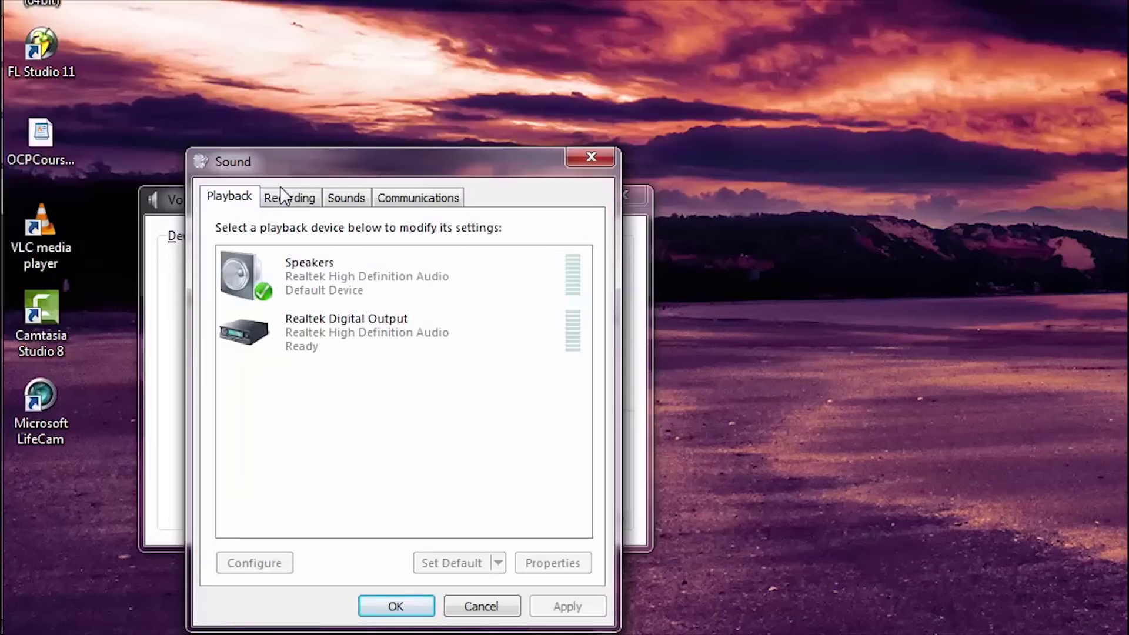
pyautogui.click(343, 199)
pyautogui.click(419, 198)
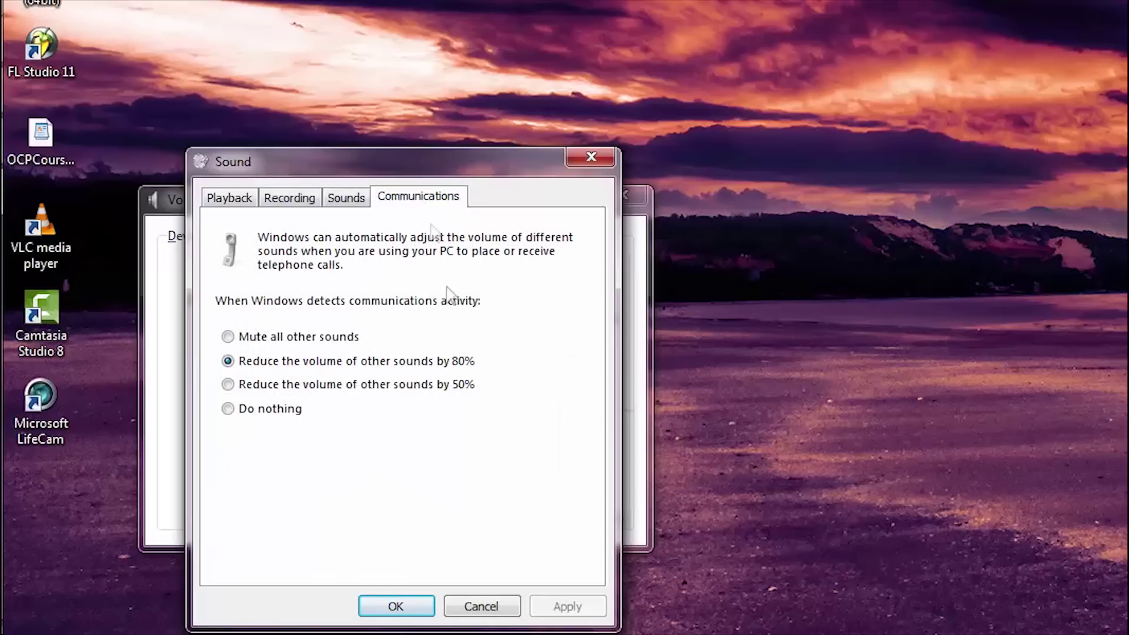
pyautogui.click(399, 606)
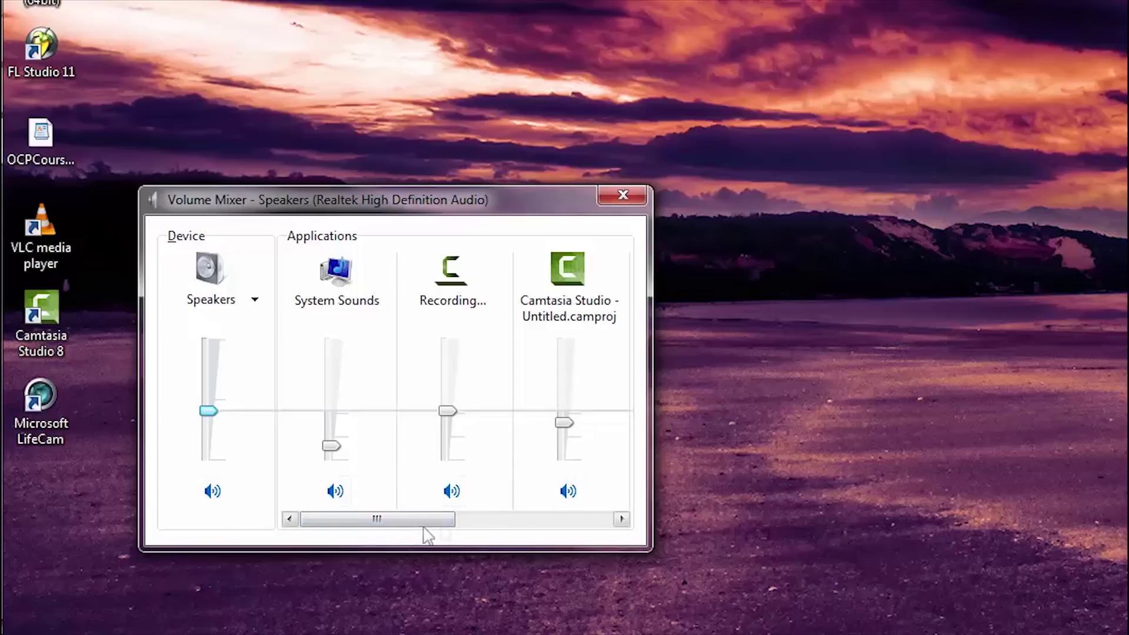
pyautogui.moveTo(390, 517); pyautogui.dragTo(532, 520)
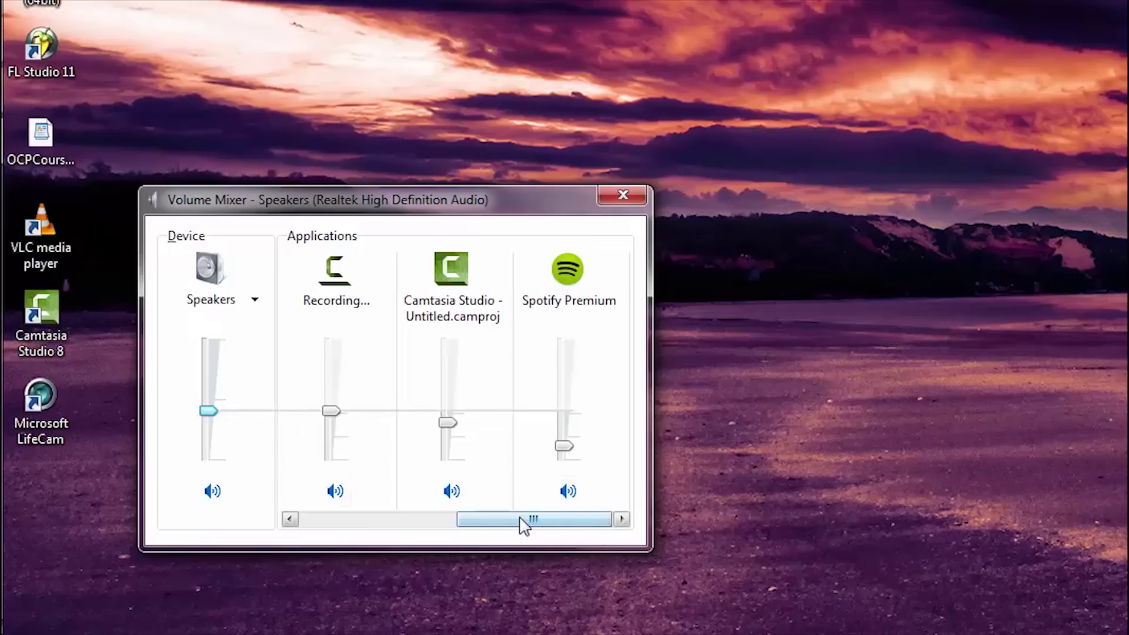
pyautogui.moveTo(524, 525); pyautogui.dragTo(371, 524)
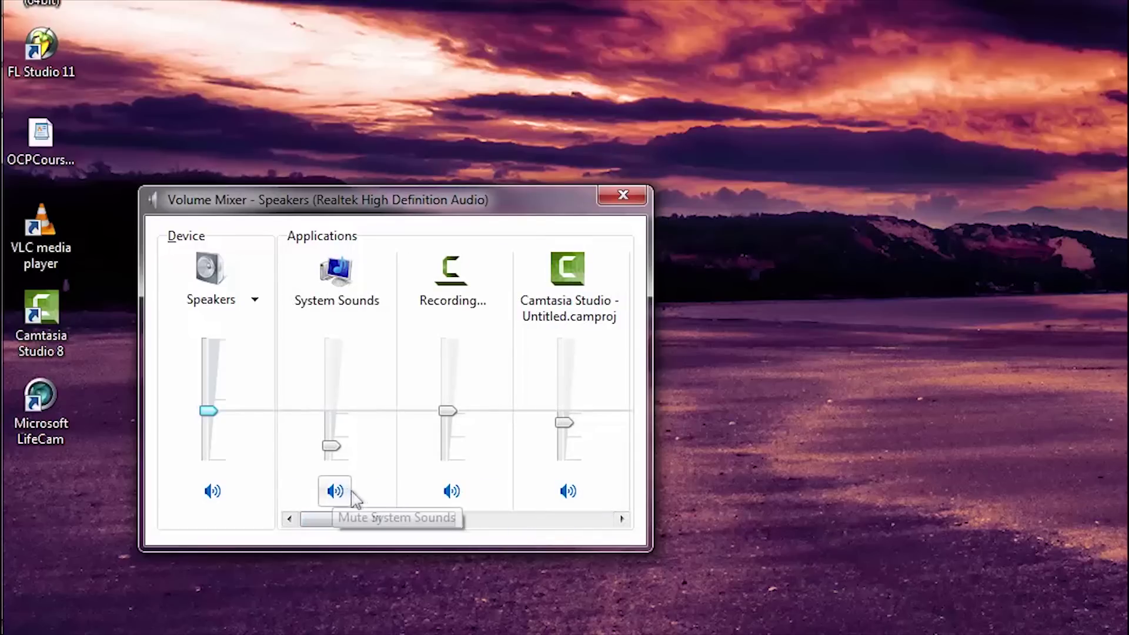